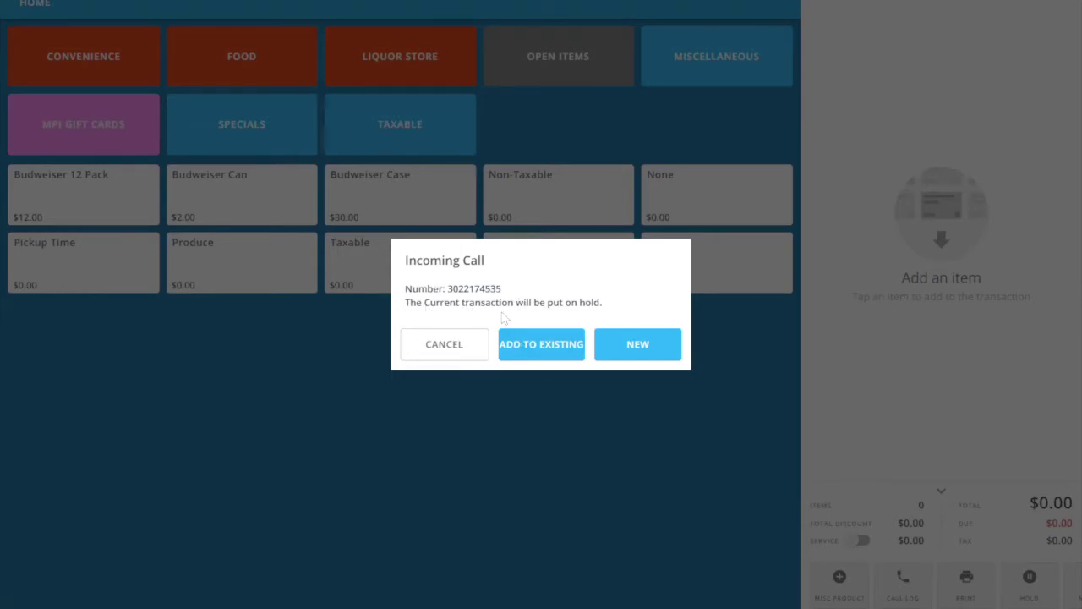
Start a new customer record and enter the caller's forename and surname.
click(620, 348)
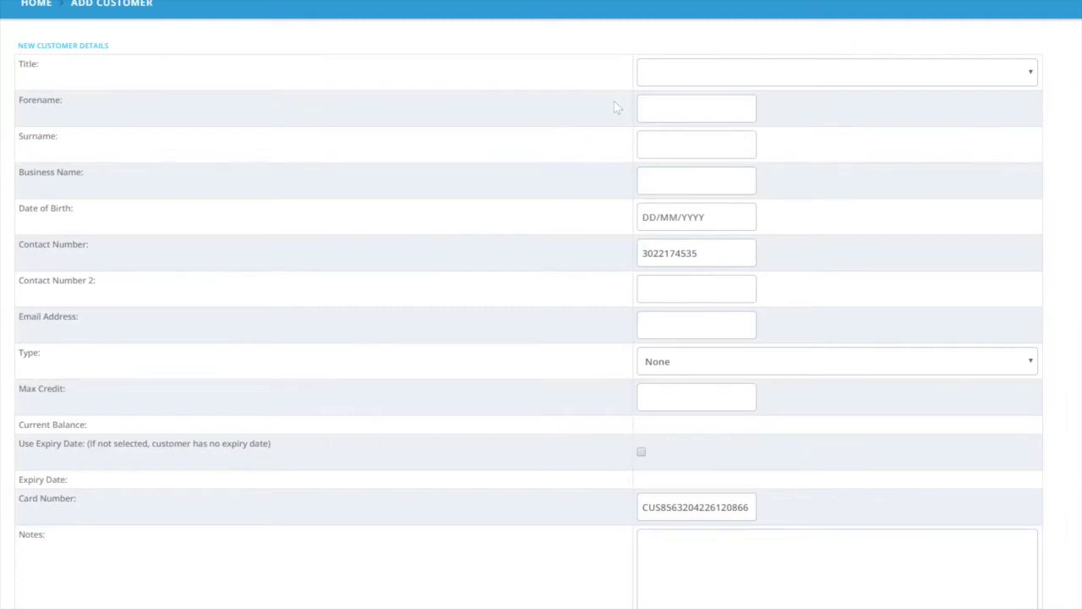
click(659, 110)
key(Tab)
Add a new address and enter the customer's street address.
scroll(650, 186, down, 1)
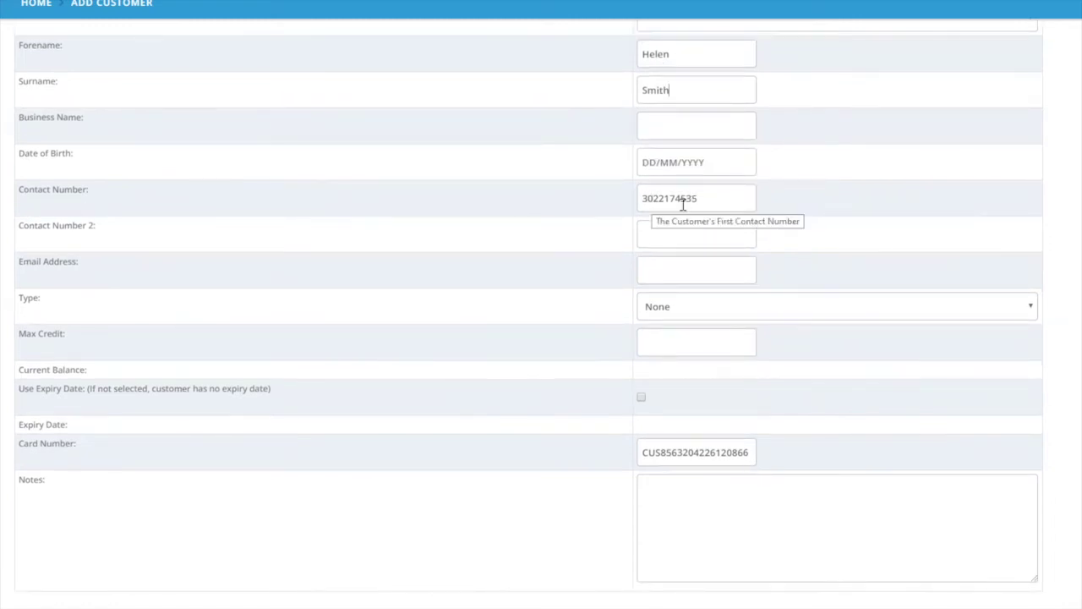
scroll(667, 216, down, 1)
scroll(667, 215, down, 1)
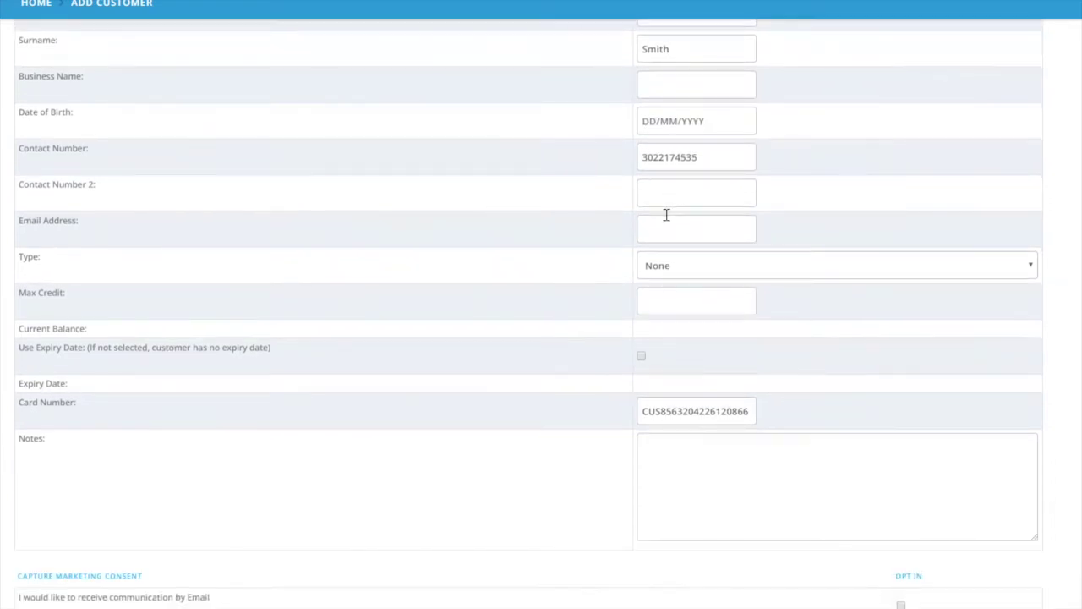
scroll(667, 214, down, 1)
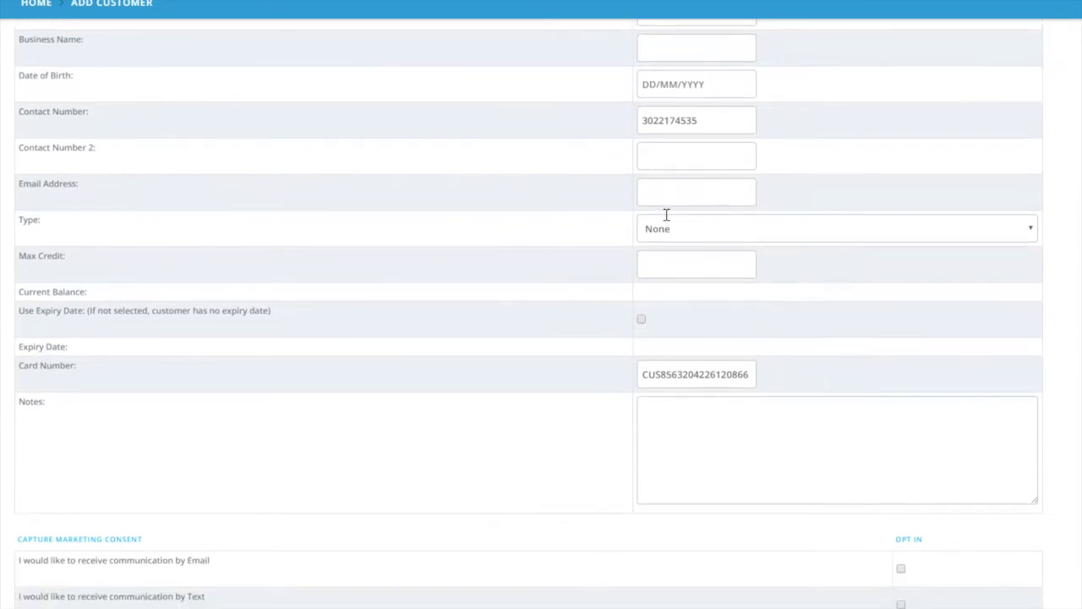
scroll(666, 221, down, 2)
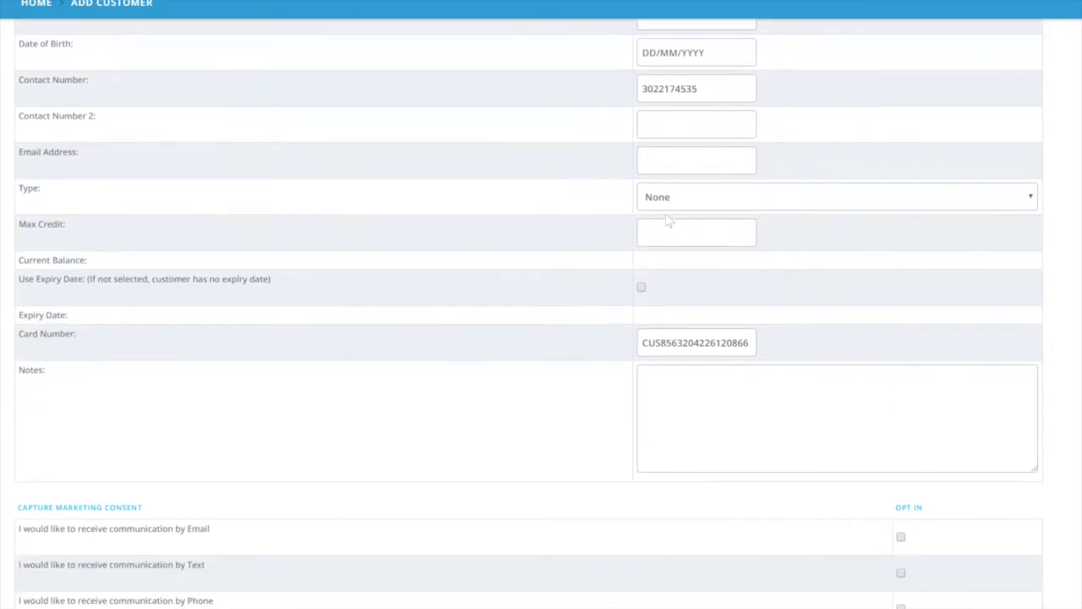
scroll(666, 215, down, 5)
click(287, 415)
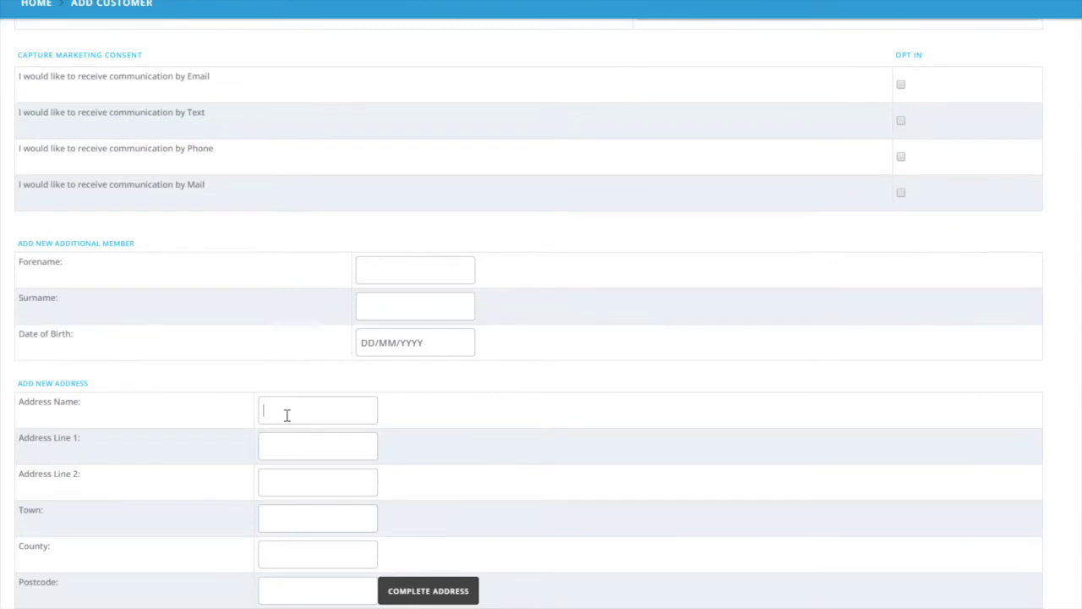
Name the address 'Home' and fill in the customer's town, county and postcode.
key(ctrl+a)
text(Home)
key(Tab)
key(Tab)
key(Tab)
text(Millville)
key(Tab)
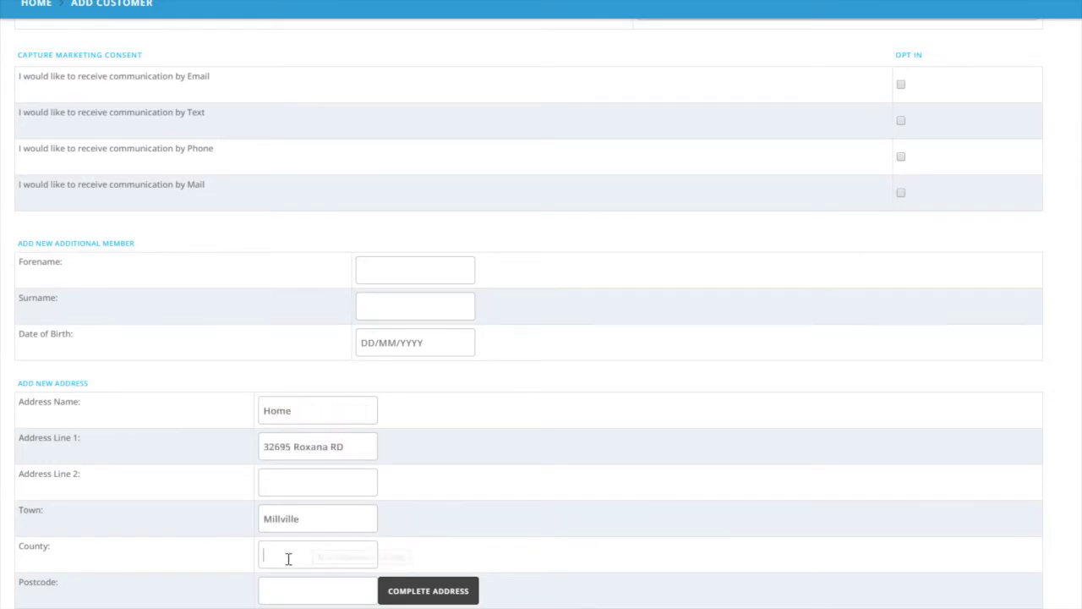
text(DE)
click(289, 590)
text(19950)
Save the customer and order a Large Ham Hoagie with American, mayo, salt, lettuce, tomato, onion.
scroll(541, 305, up, 10)
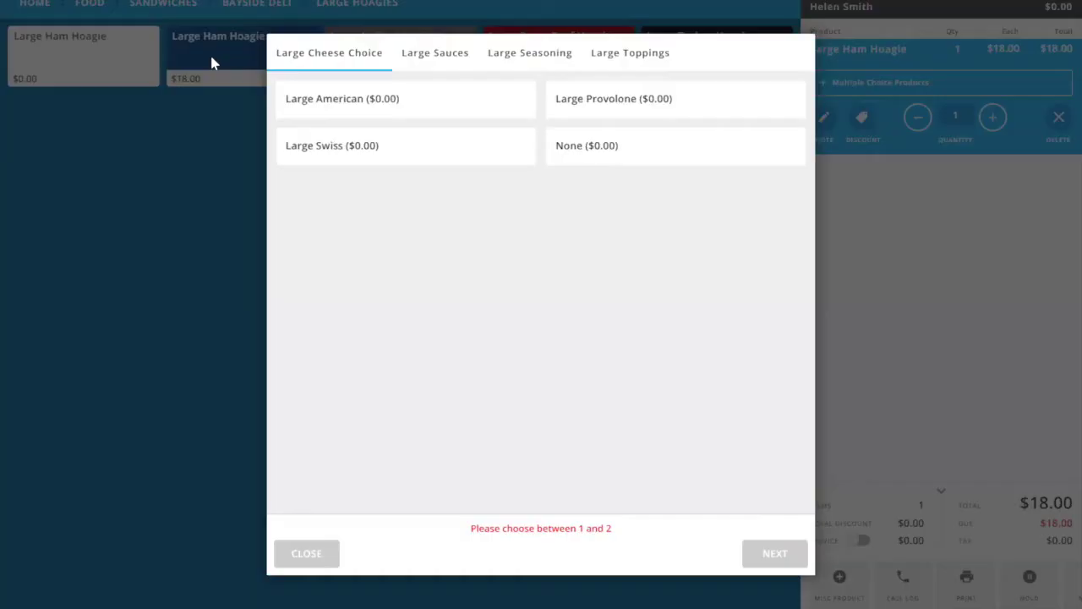
click(348, 98)
click(330, 104)
click(775, 553)
click(349, 98)
click(775, 553)
click(337, 145)
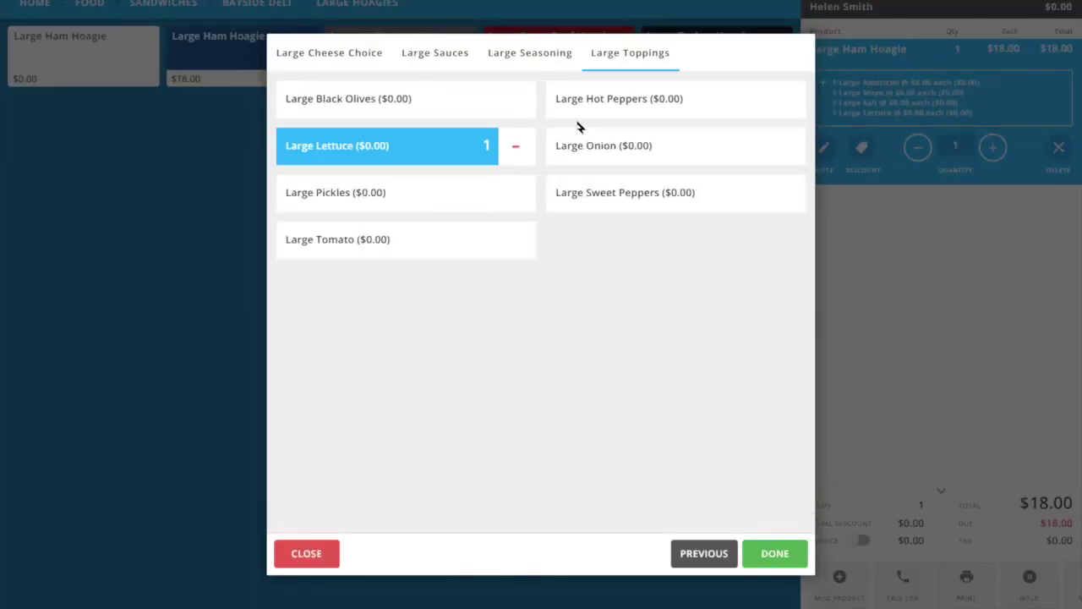
click(604, 146)
click(337, 239)
click(774, 552)
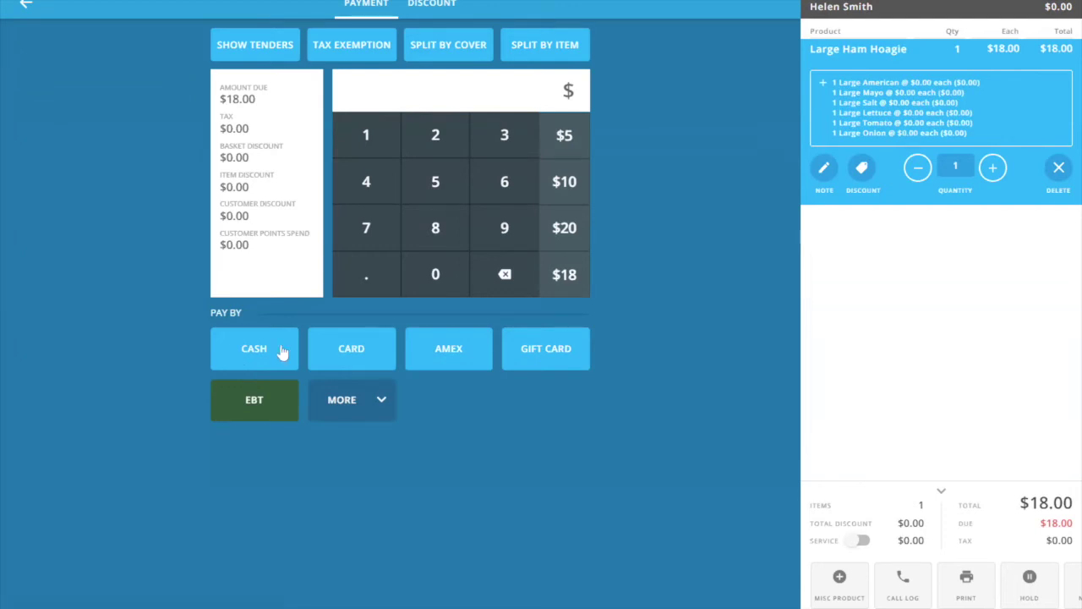
Put the $18.00 Large Ham Hoagie order on hold.
click(1028, 592)
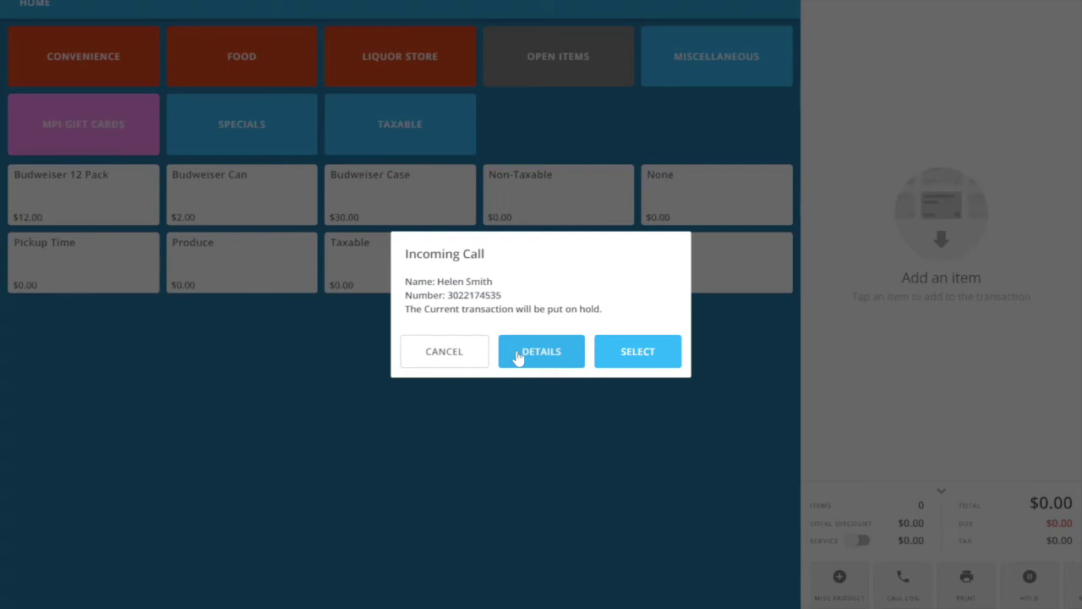
Open the caller's customer details and review their $18.00 transaction history.
click(519, 358)
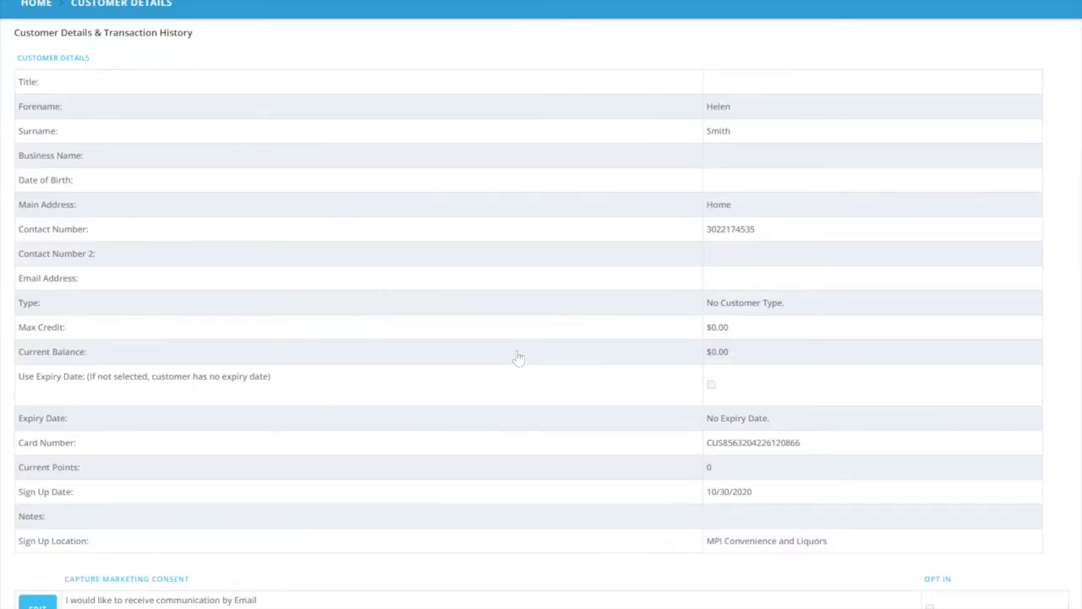
scroll(519, 357, down, 15)
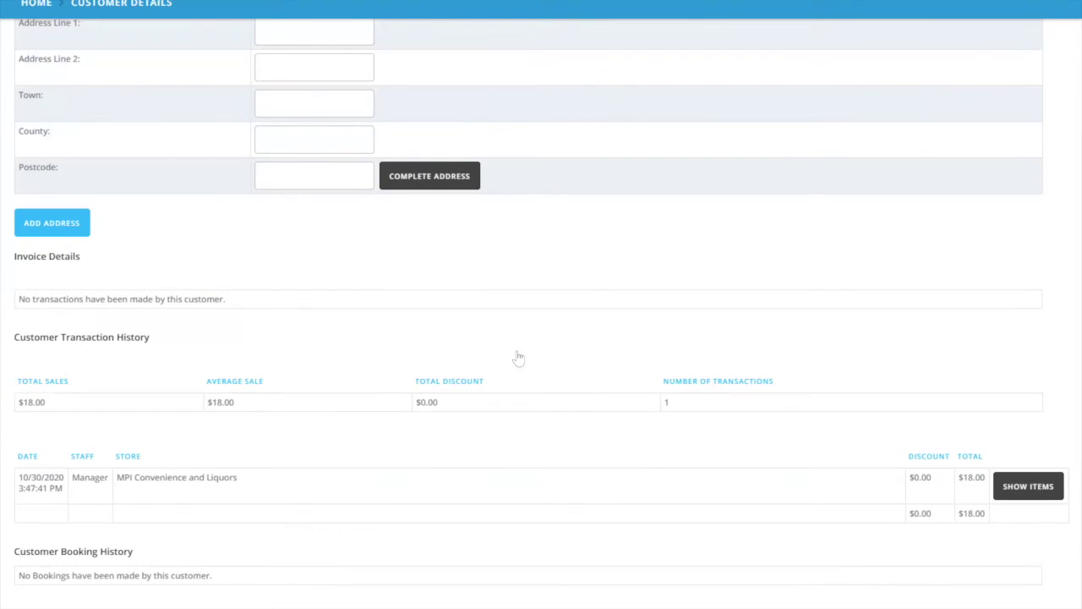
scroll(519, 357, down, 3)
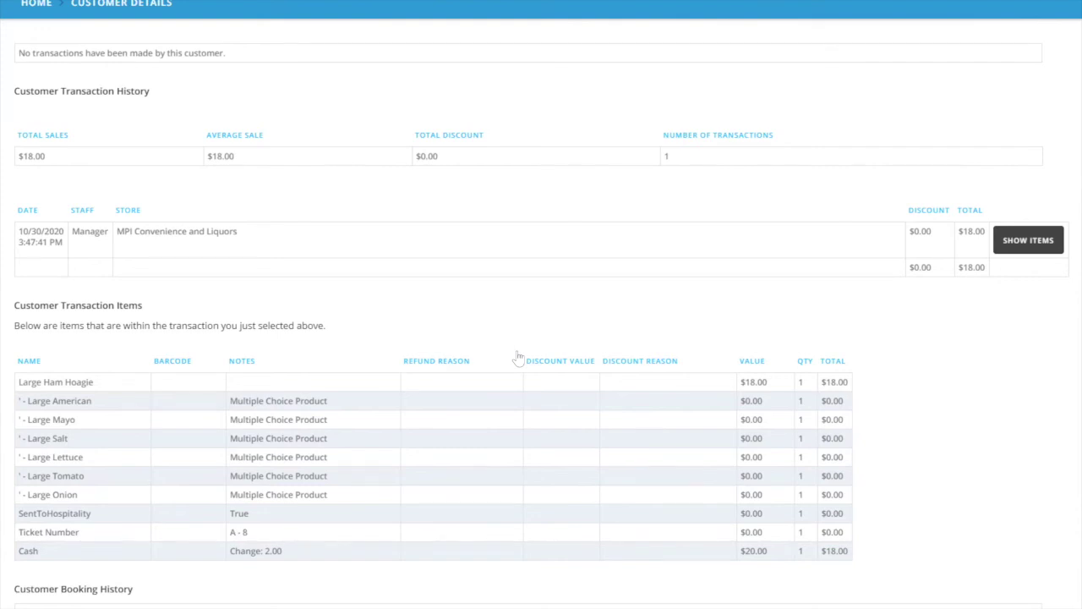
scroll(519, 358, up, 6)
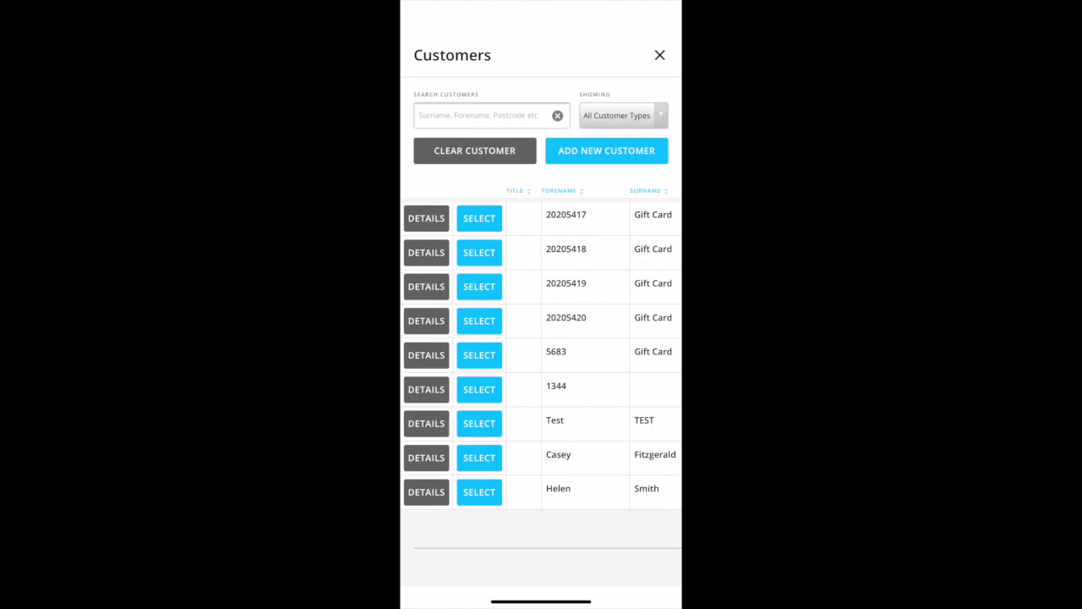
Scroll across the mobile till to reach the customer's held hoagie order.
scroll(541, 355, right, 10)
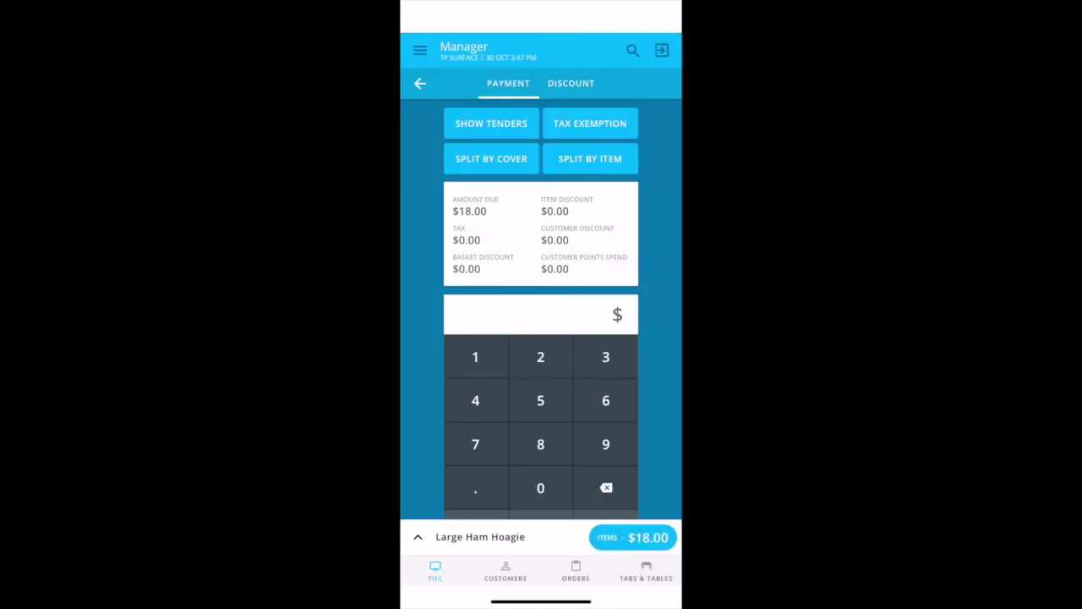
Pay the $18.00 order with $20 cash and confirm the $2.00 change.
text(1)
scroll(541, 308, down, 5)
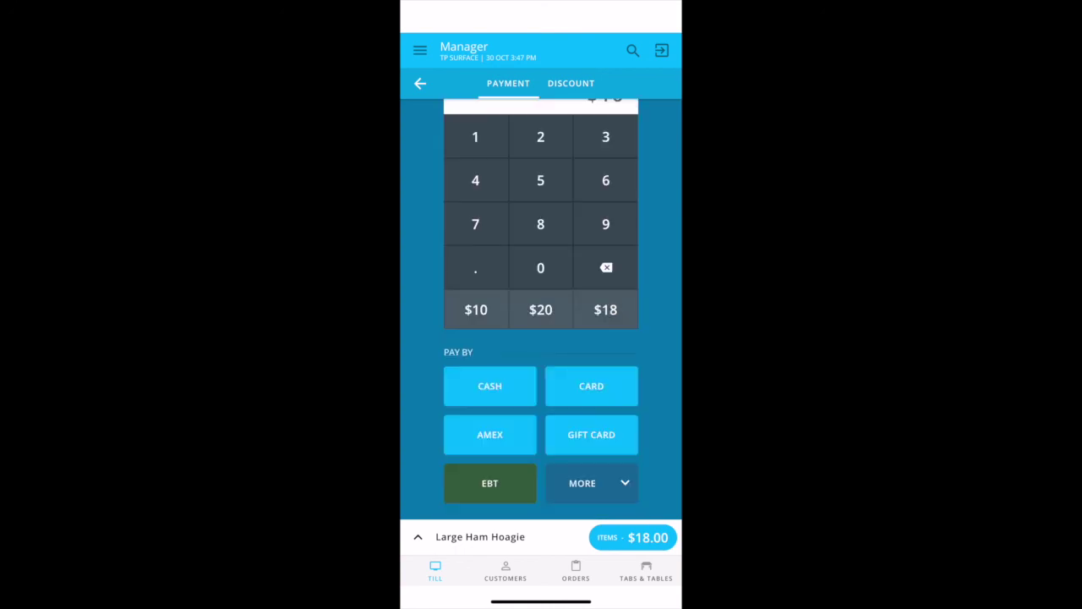
click(540, 309)
click(490, 385)
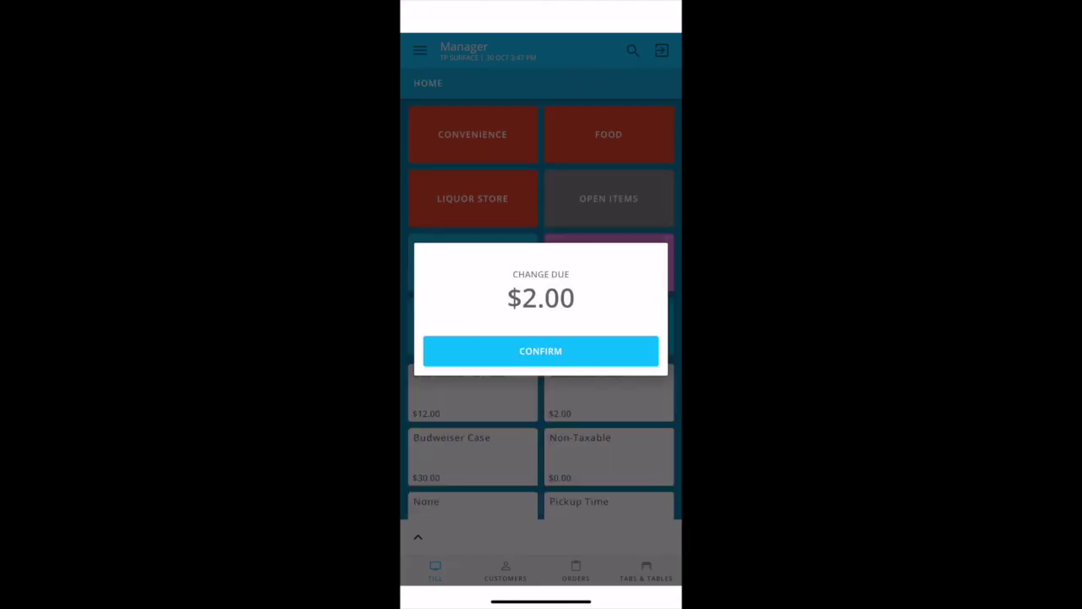
click(540, 351)
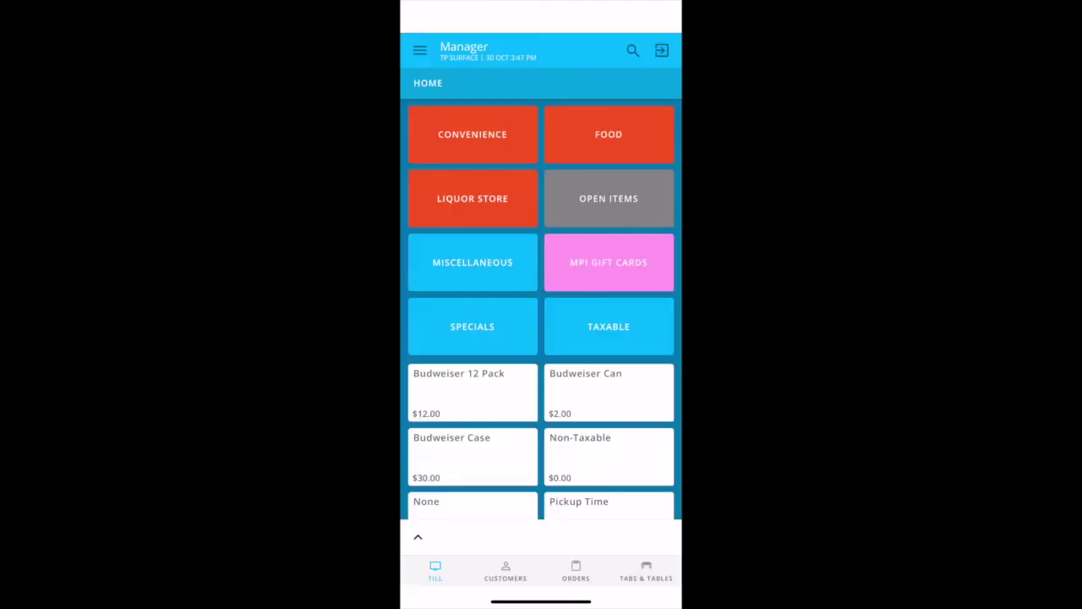